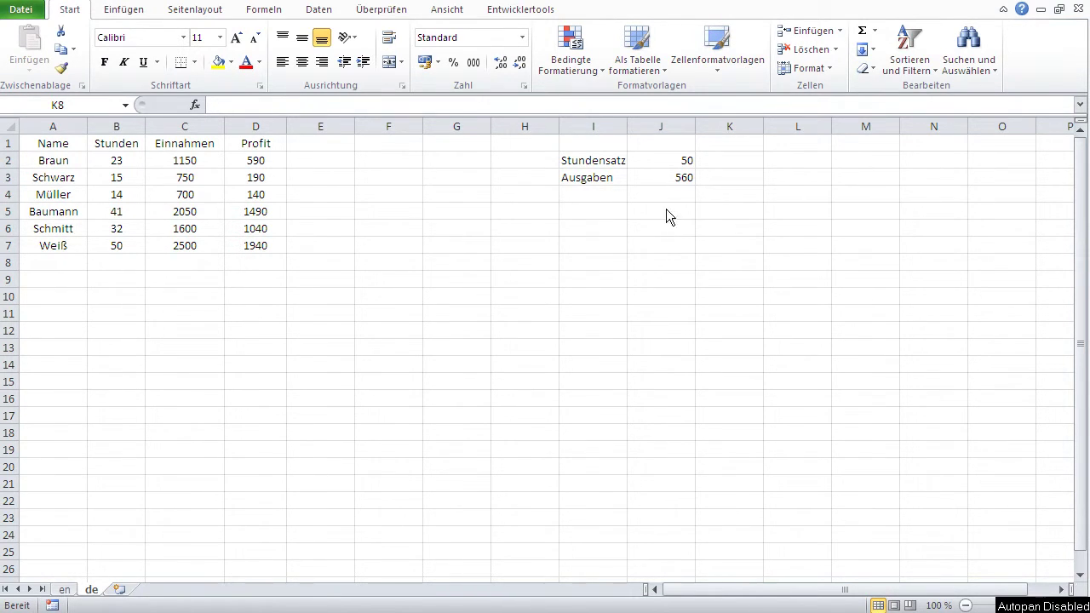
Review the hourly rate in J2, the expenses in J3 and the Einnahmen formula in C2.
left_click(669, 164)
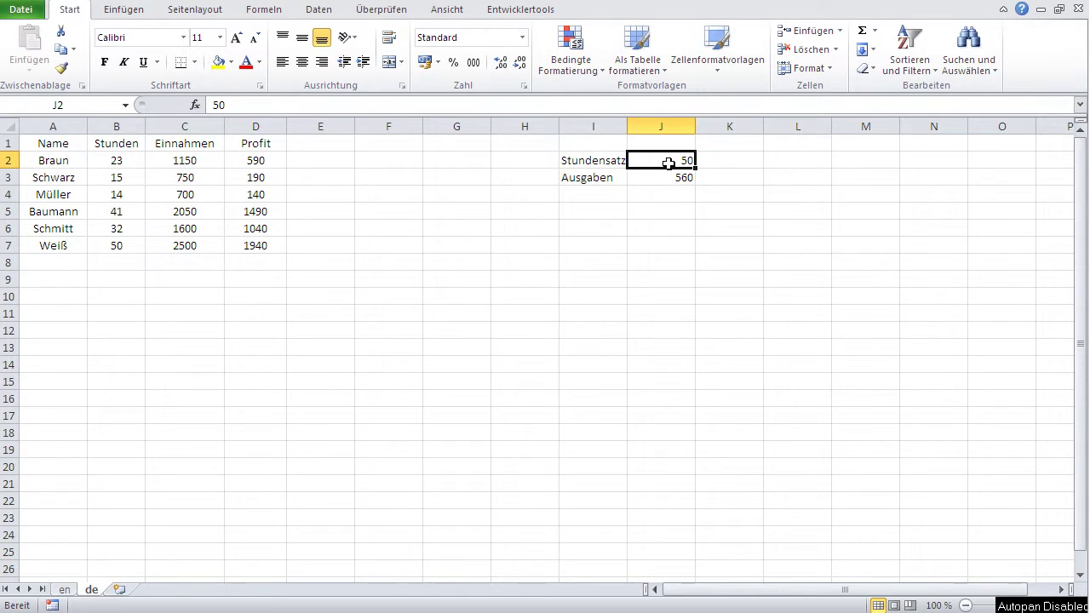
left_click(659, 177)
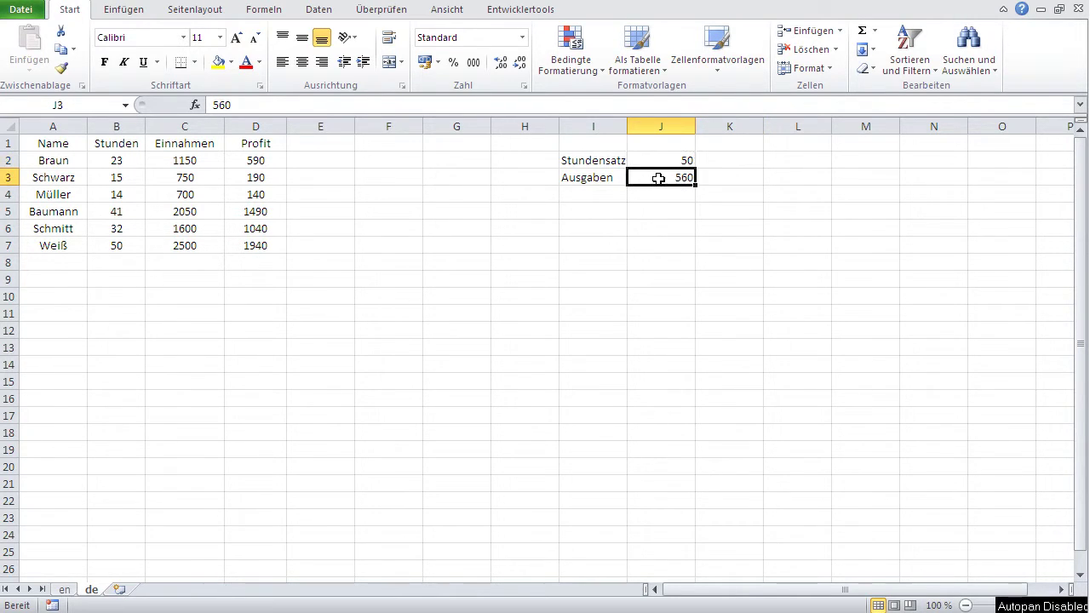
left_click(650, 162)
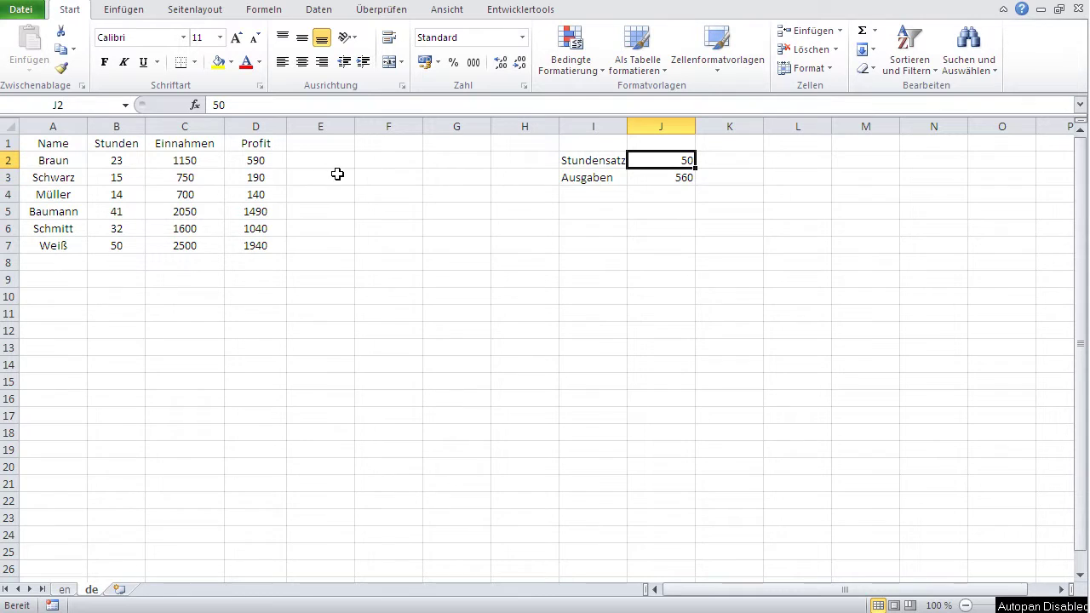
left_click(211, 160)
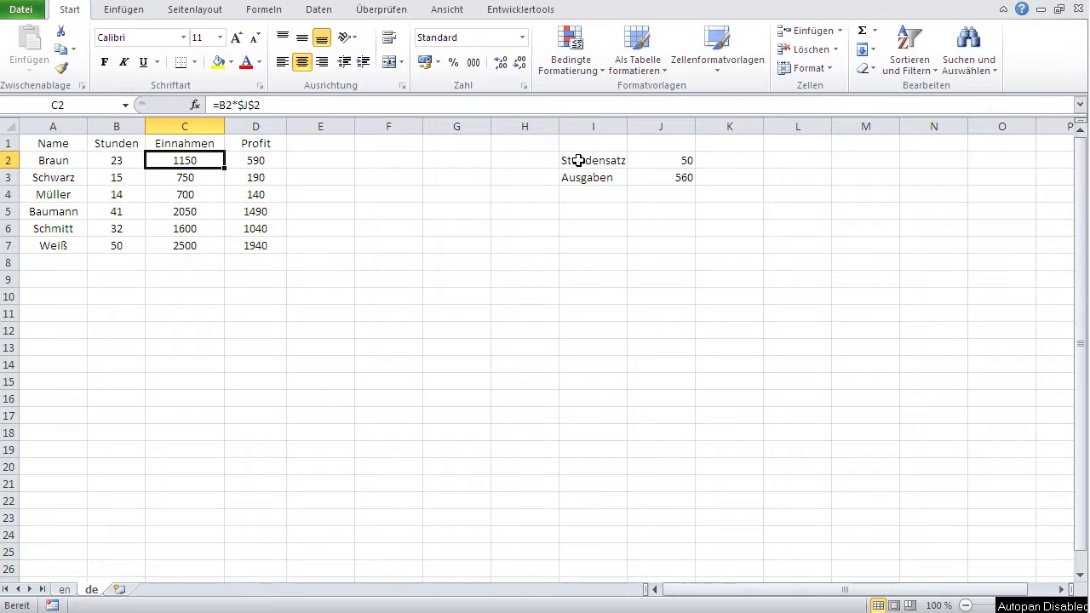
left_click(578, 207)
left_click(677, 158)
left_click(670, 178)
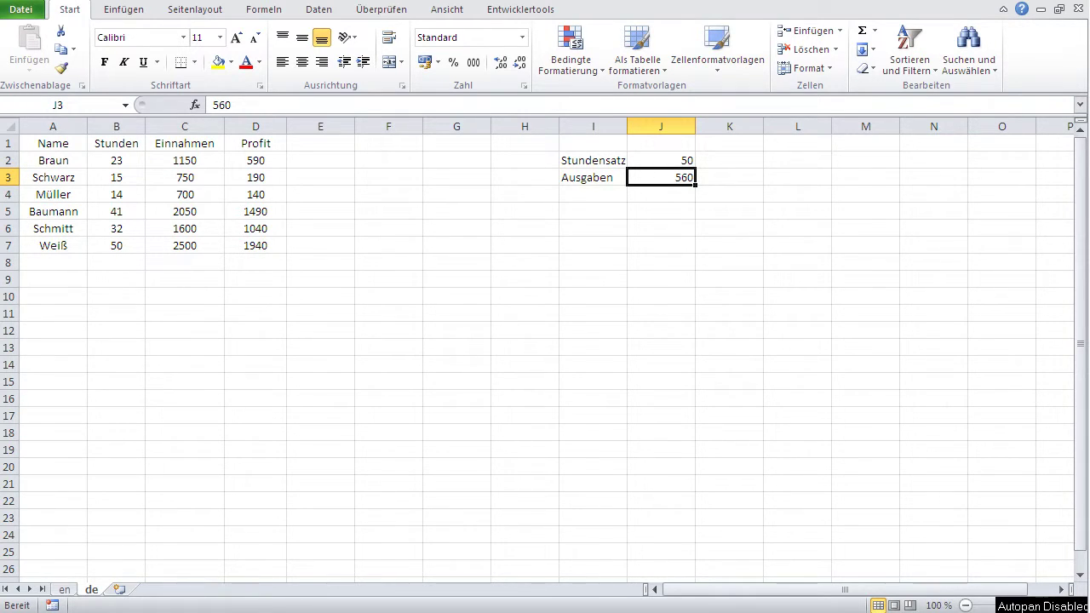
Add a new worksheet named Referenzwerte.
left_click(119, 591)
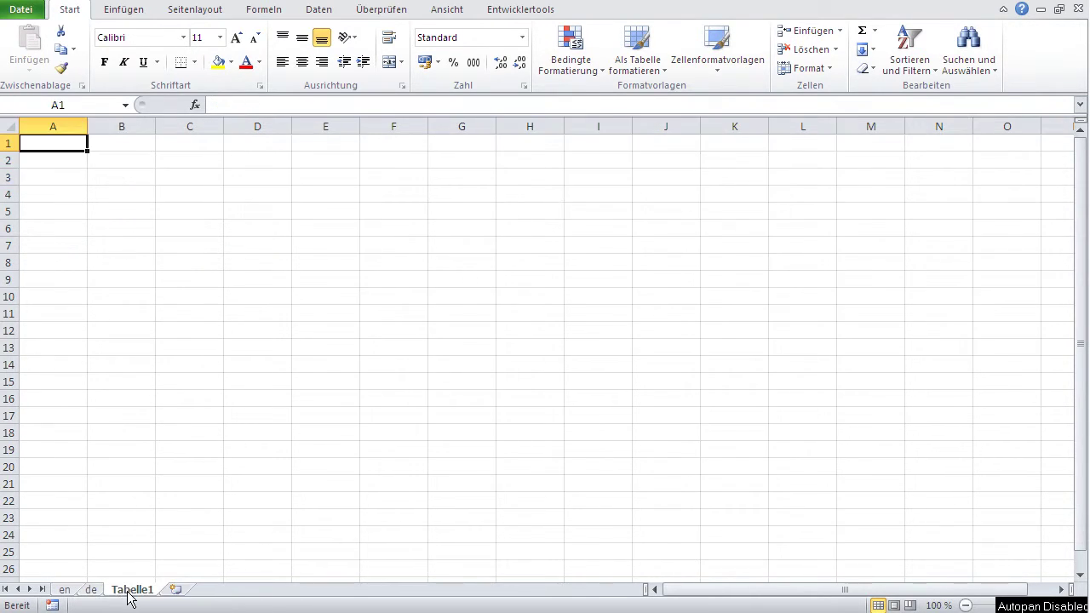
double_click(130, 589)
type("Referenzwerte")
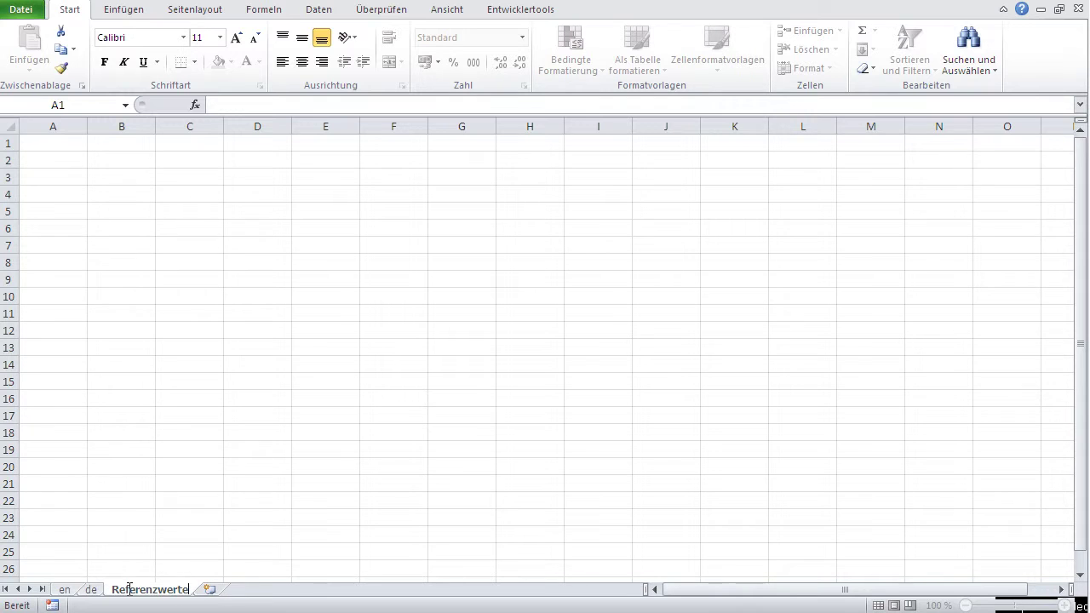
left_click(186, 484)
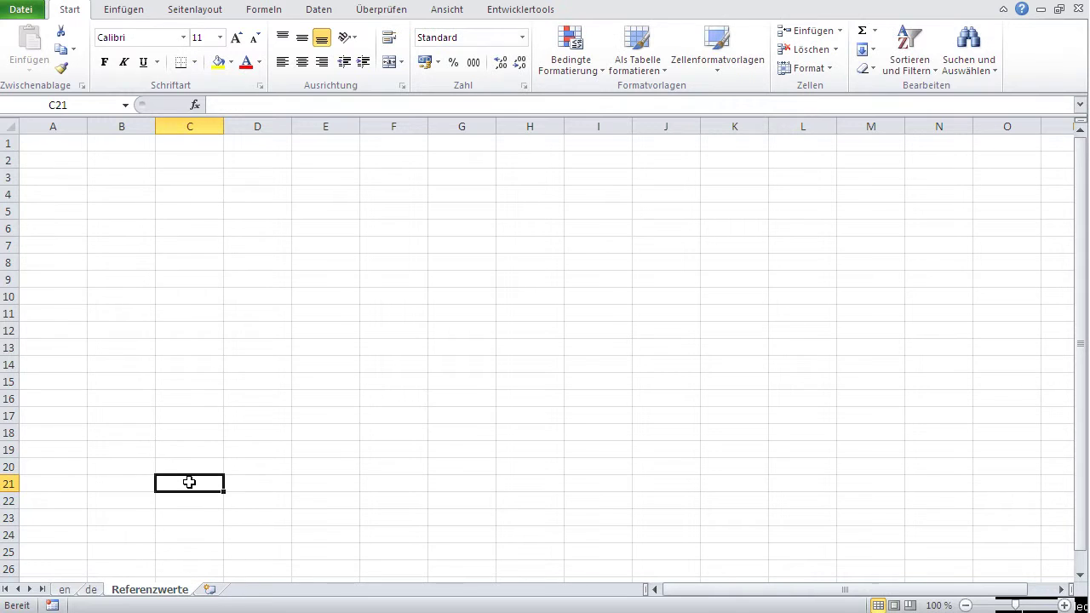
left_click(91, 589)
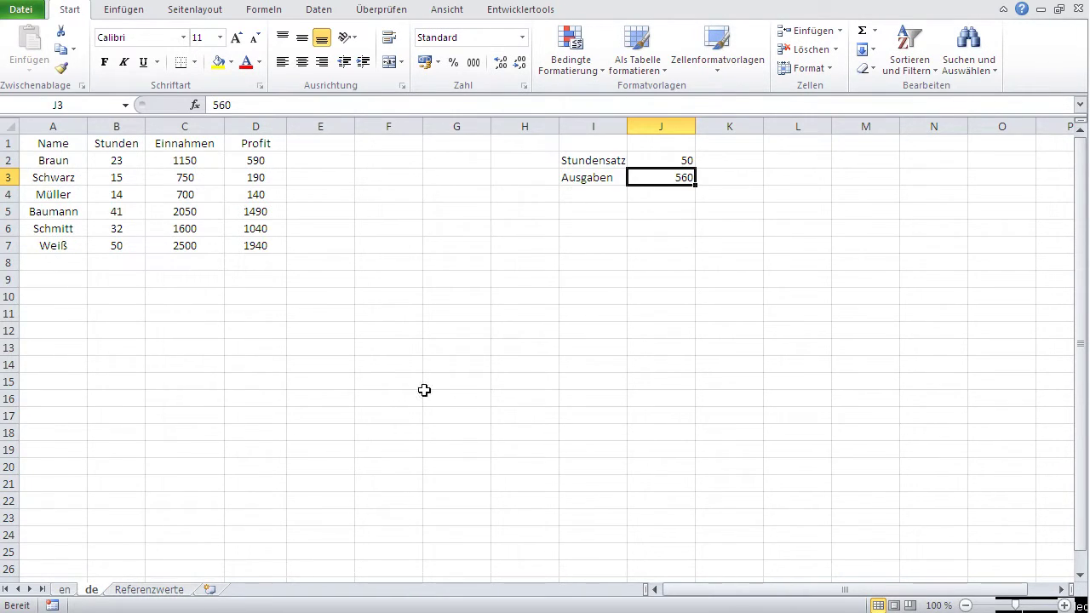
left_click(147, 591)
Enter Stundensatz 50 and Ausgaben 560 in A1:B2 on Referenzwerte.
left_click(59, 146)
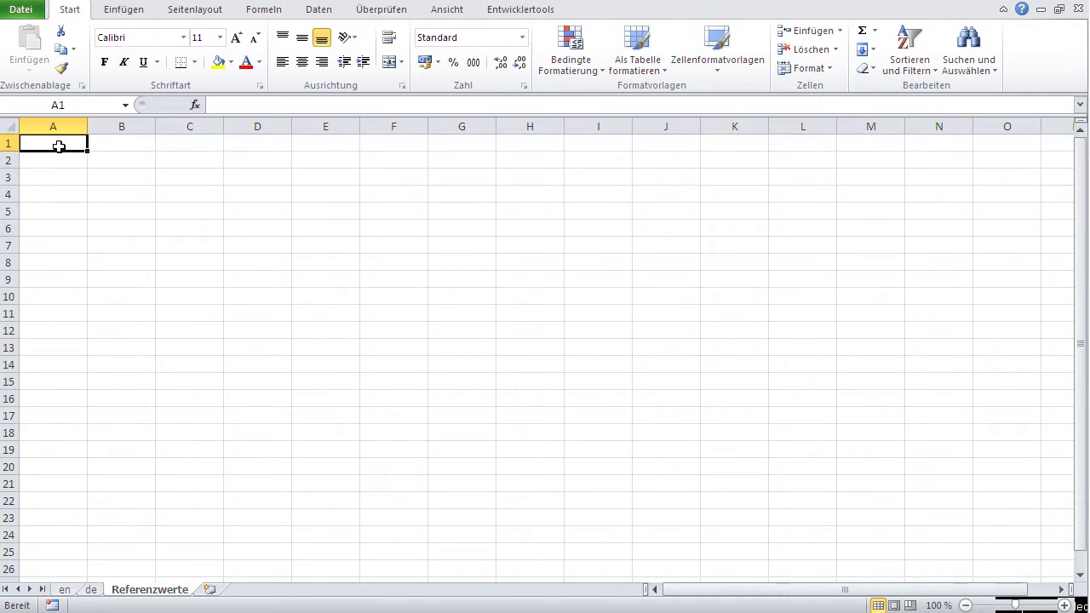
type("Stundens")
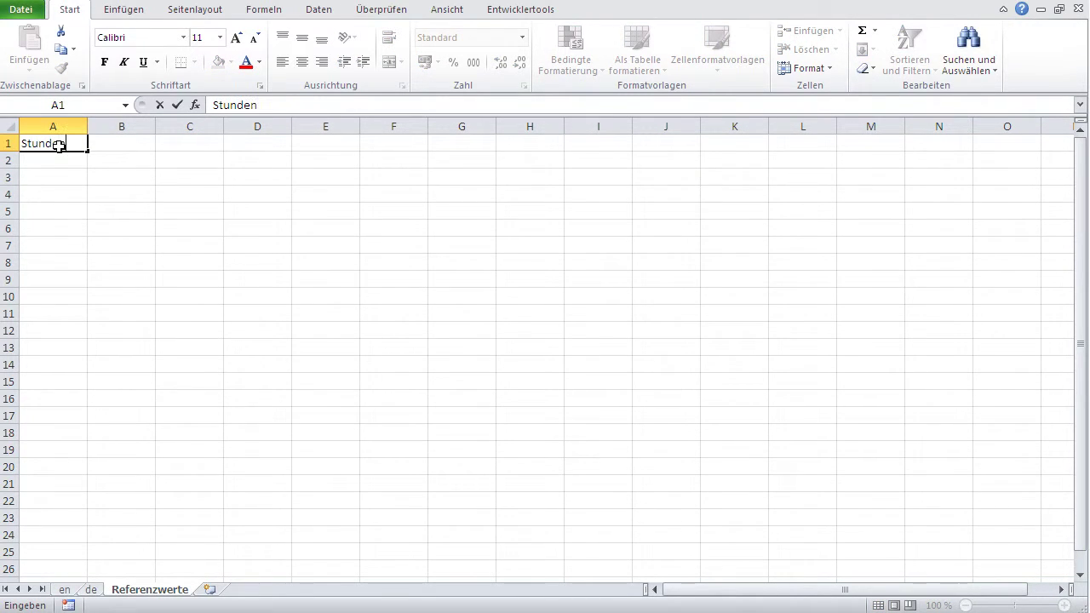
type("atz")
key("Return")
type("A")
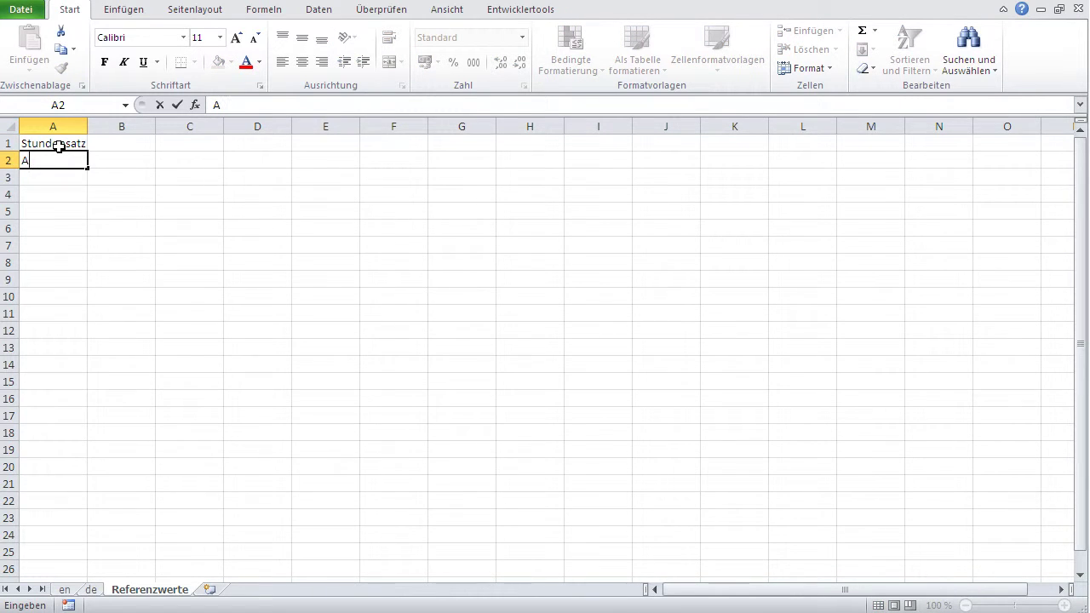
type("usgaben")
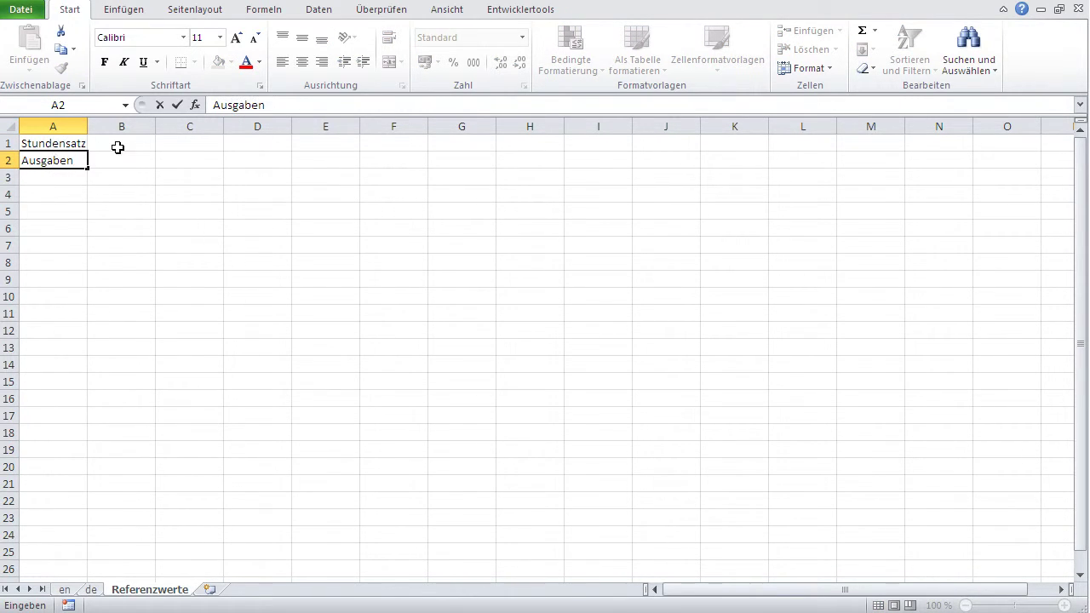
left_click(120, 146)
type("560")
type("50")
key("Return")
type("560")
key("Return")
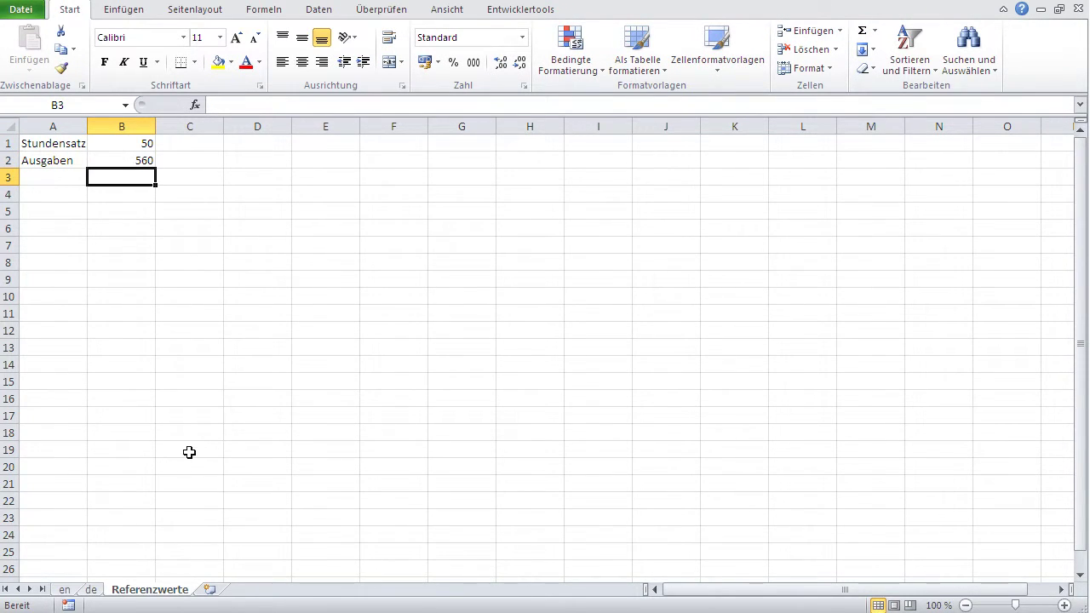
Clear the old rate and expenses in columns I:J on the de sheet, leaving C2's Einnahmen at 0.
left_click(99, 587)
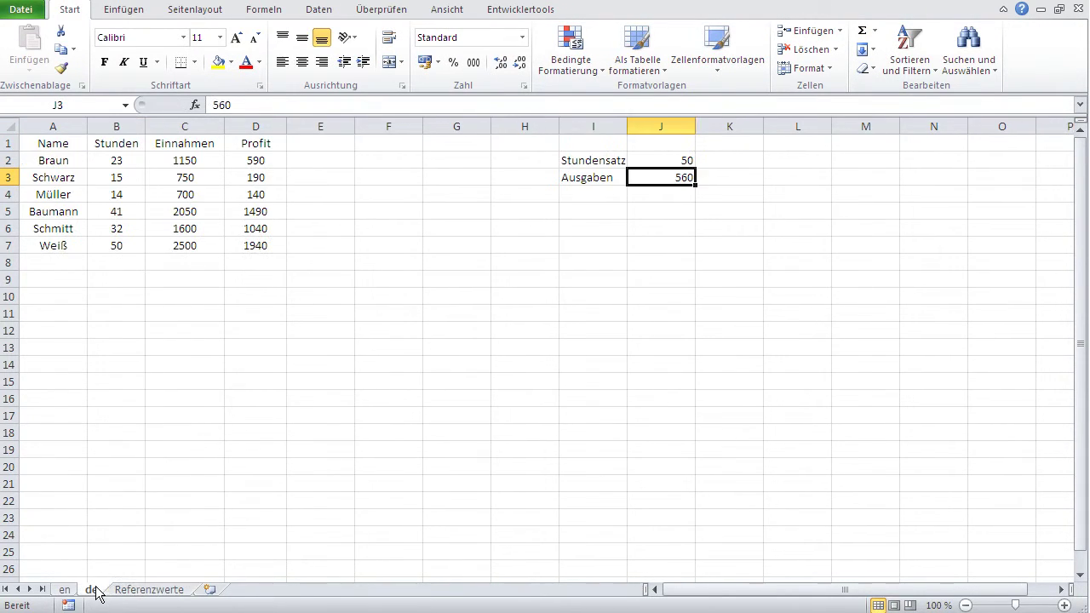
left_click(184, 158)
left_click_drag(577, 126, 672, 132)
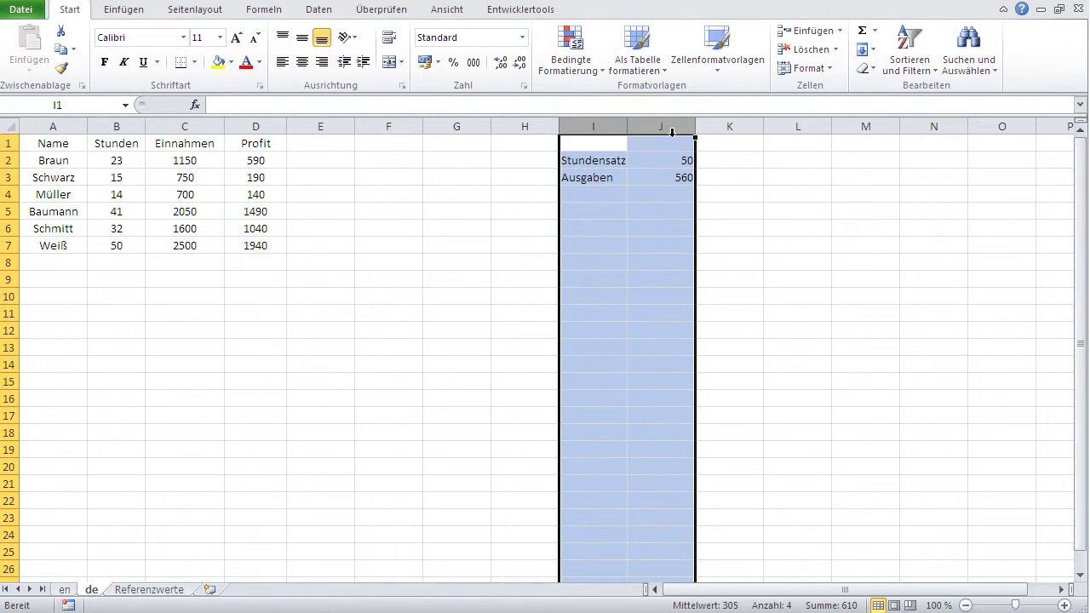
key("Delete")
left_click(434, 191)
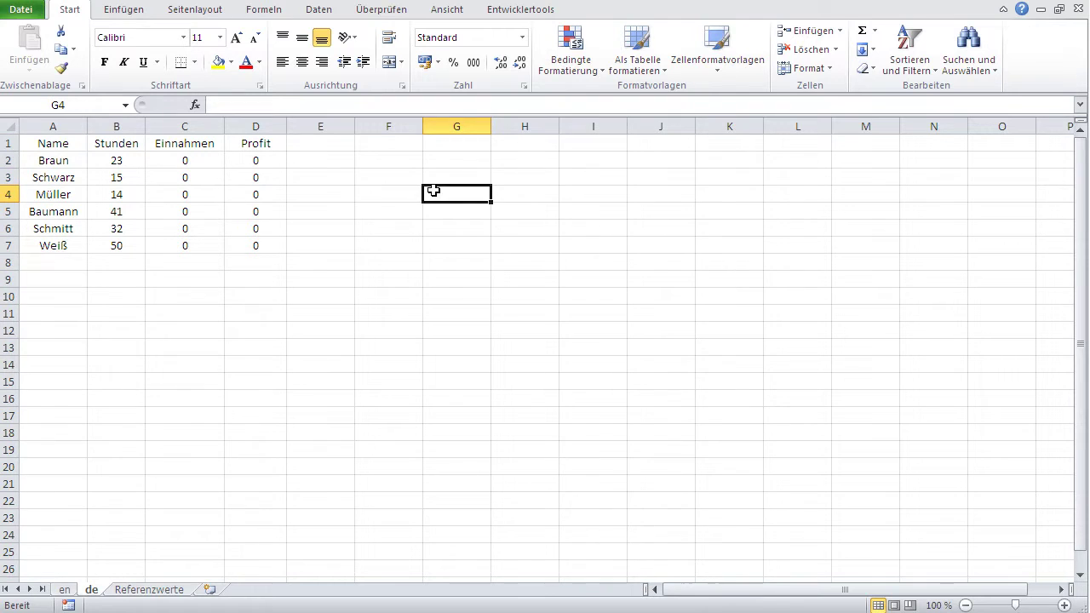
left_click(195, 164)
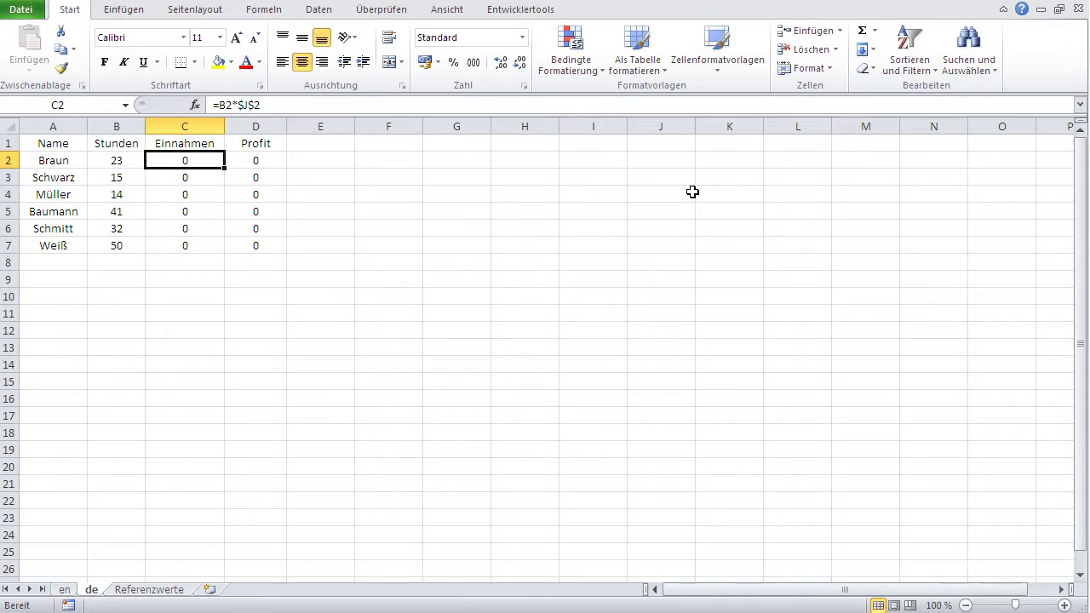
Enter =B2*Referenzwerte!$B$1 in C2 so the first Einnahmen reads 1150.
left_click(161, 589)
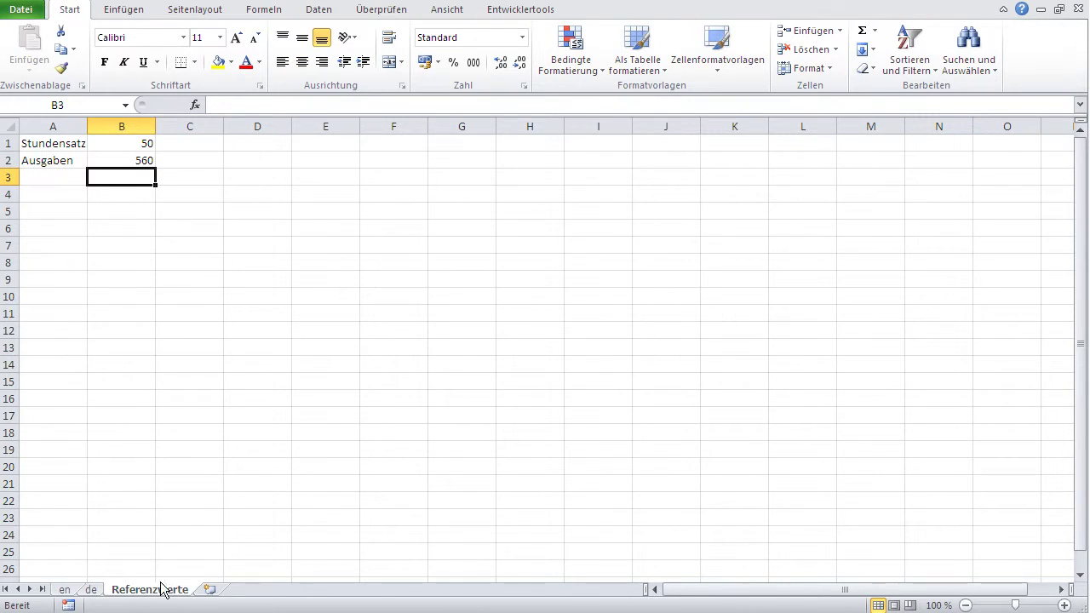
left_click(90, 590)
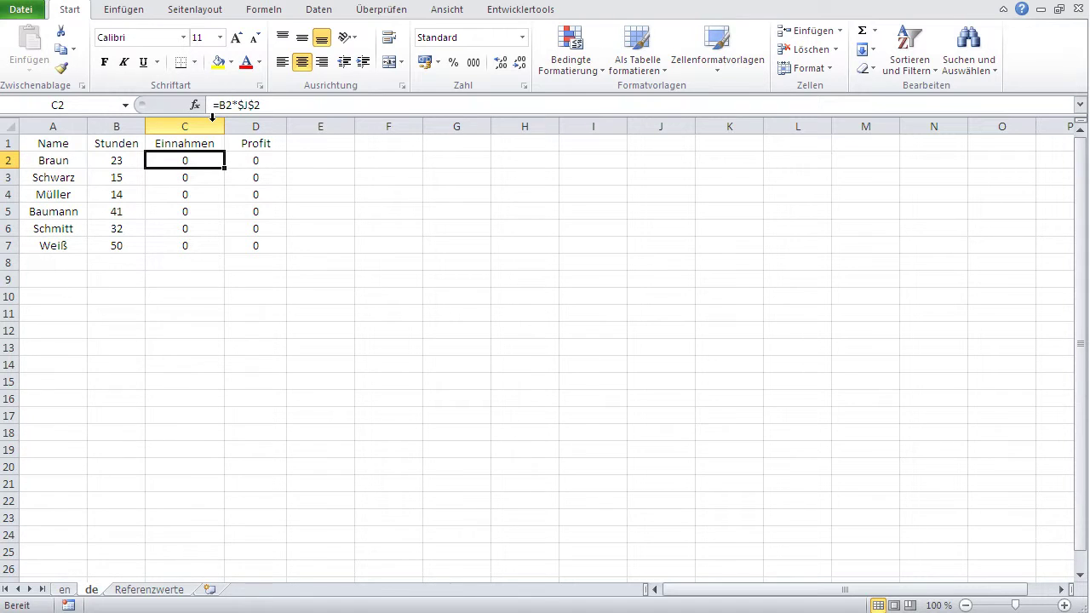
type("=")
left_click(116, 163)
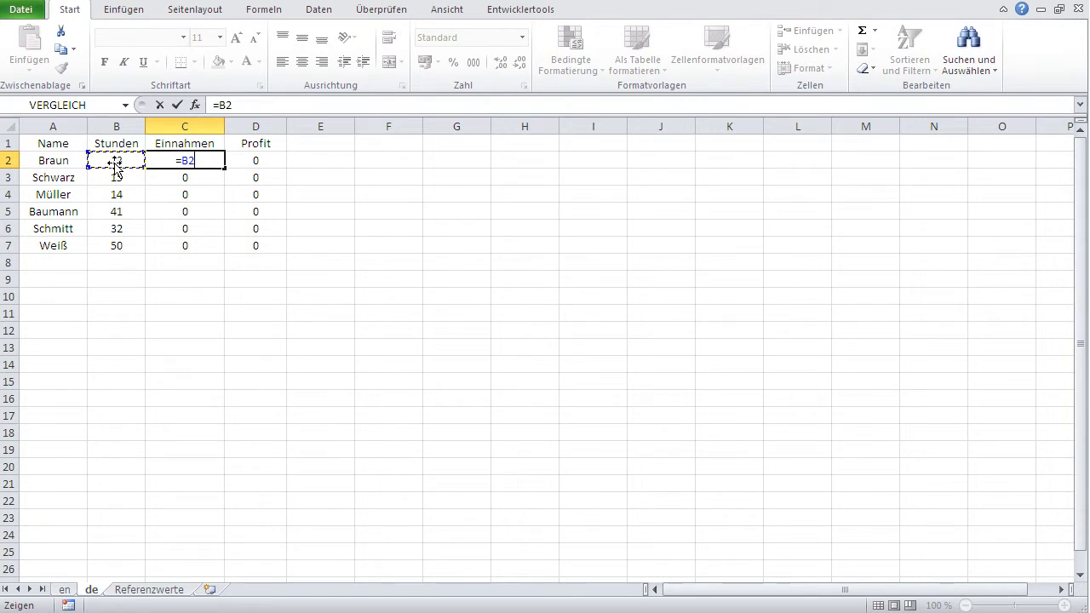
type("*")
left_click(149, 589)
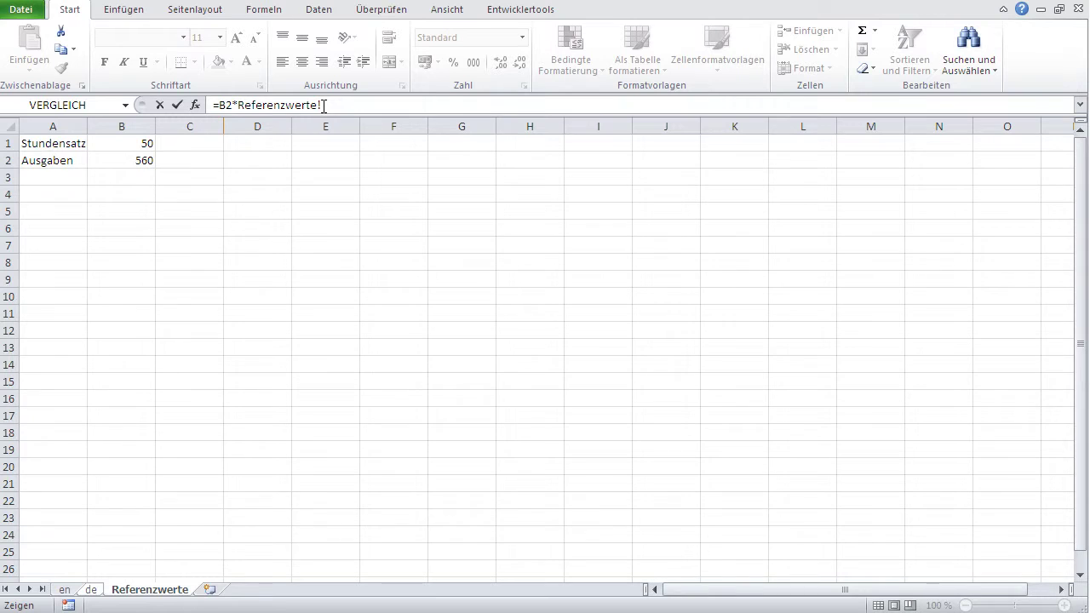
left_click(134, 143)
left_click(342, 105)
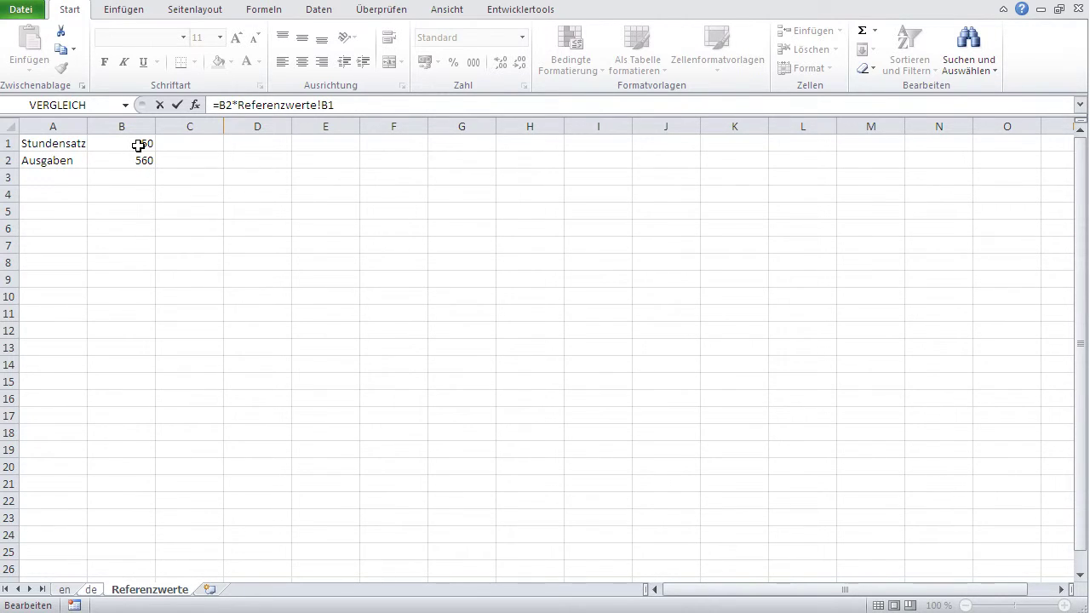
key("F4")
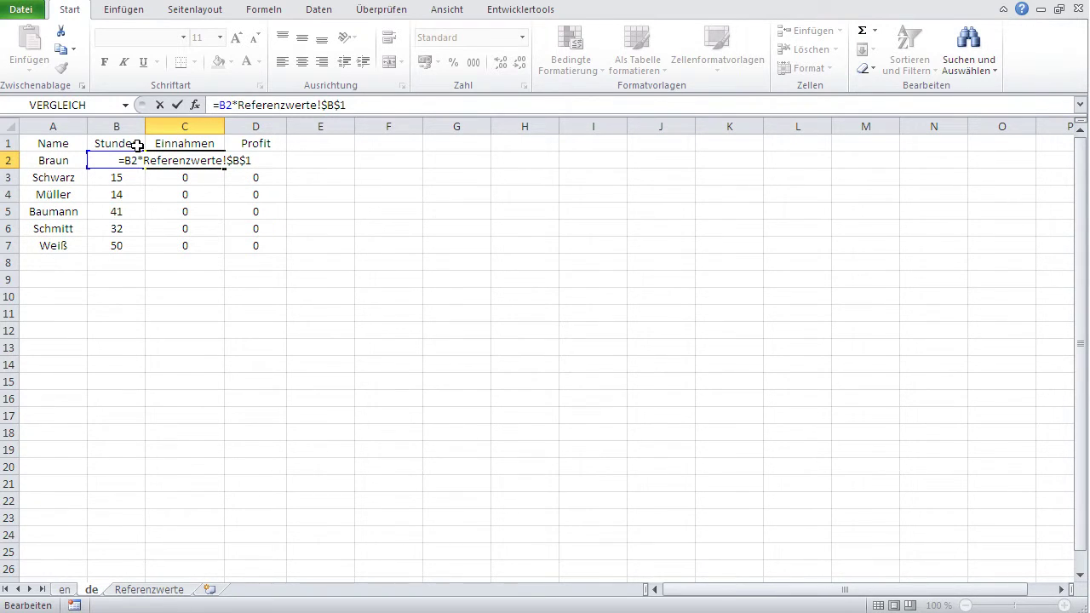
key("Return")
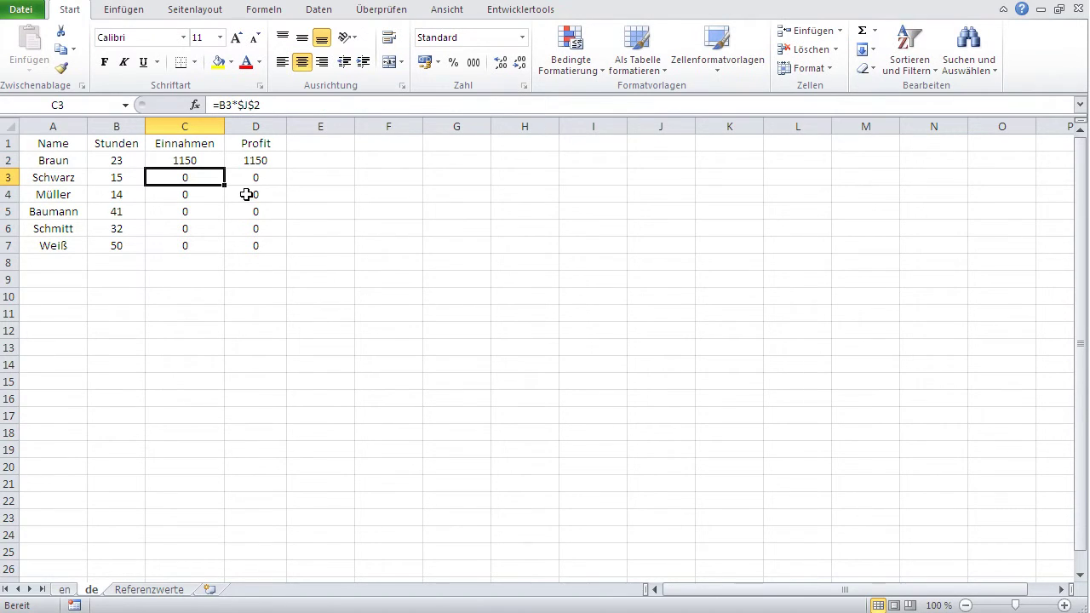
Fill C2's formula down to C7 and confirm C3 keeps the absolute Referenzwerte!$B$1 reference.
left_click(188, 161)
left_click_drag(225, 172, 213, 247)
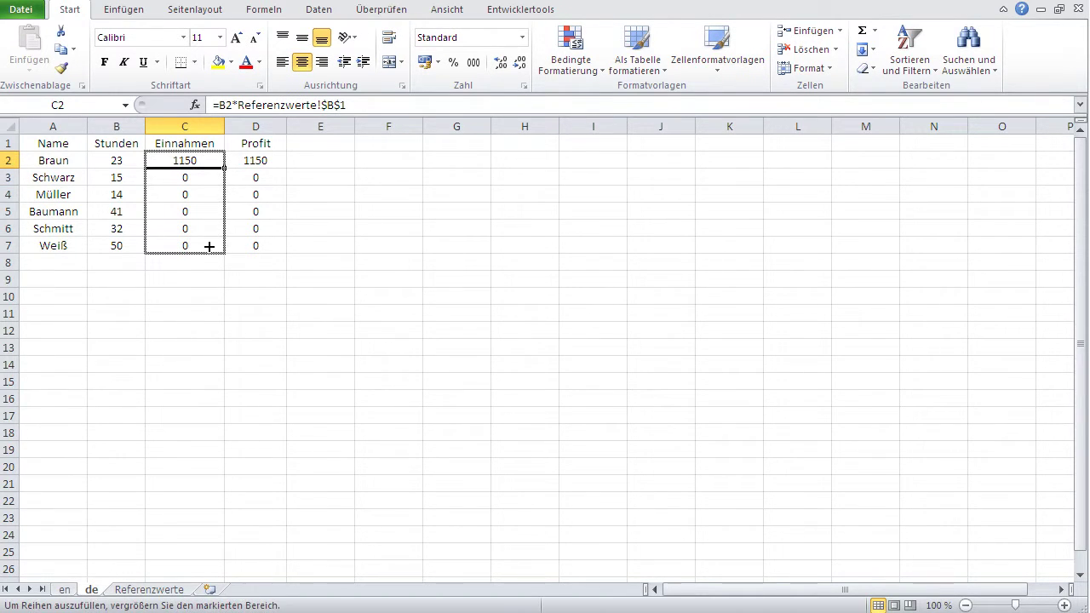
left_click(189, 218)
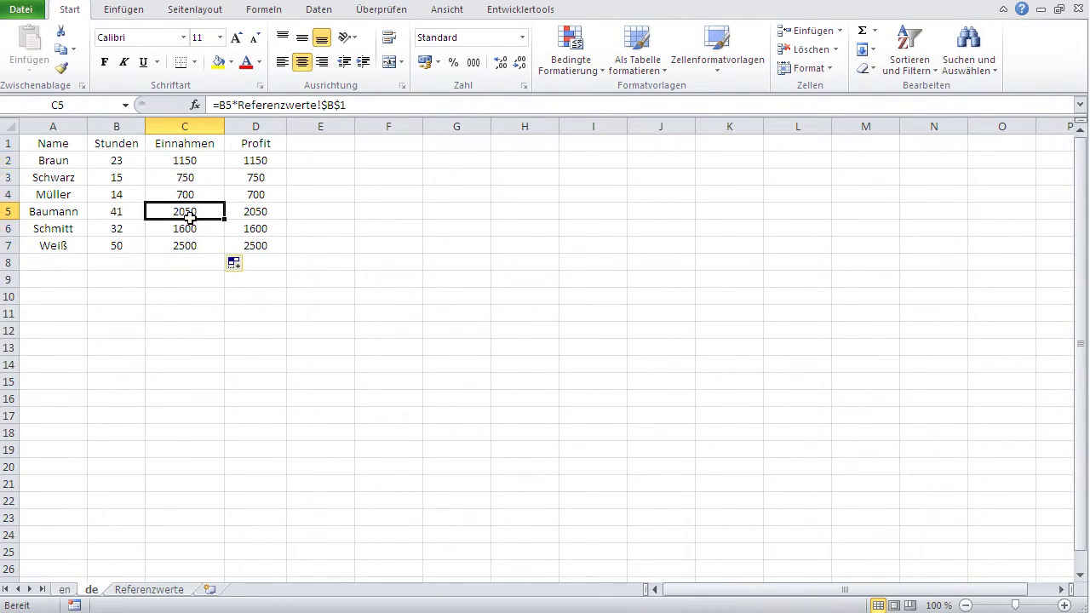
left_click(181, 177)
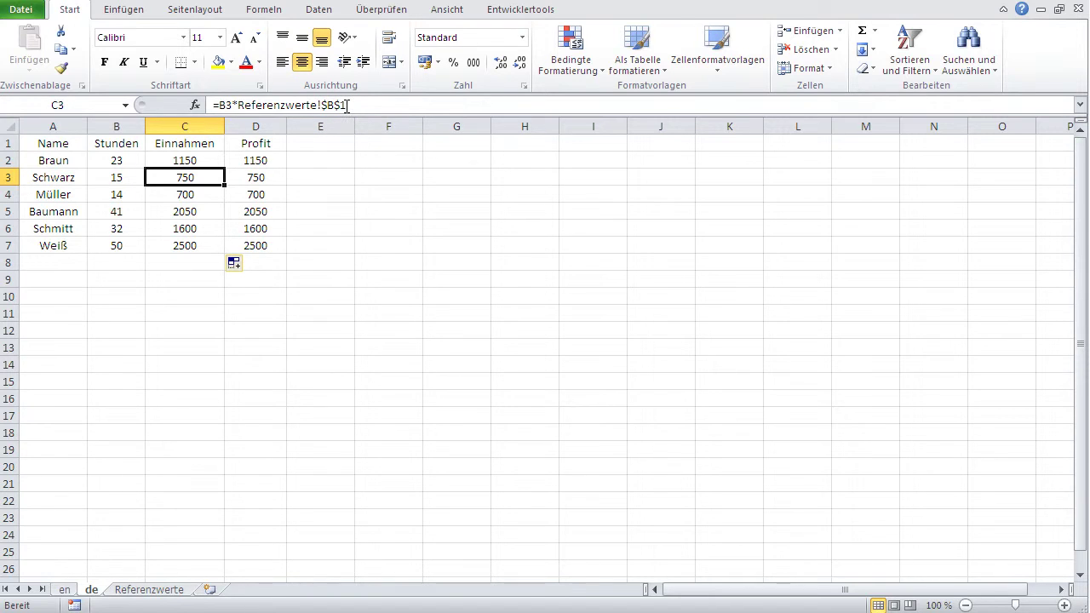
left_click_drag(348, 105, 238, 105)
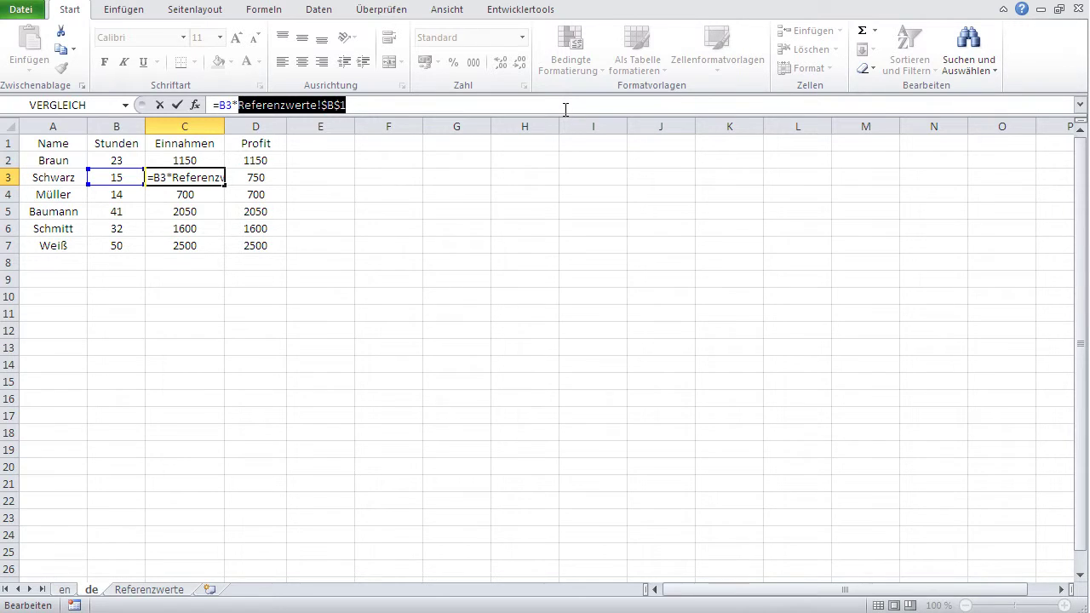
key("Return")
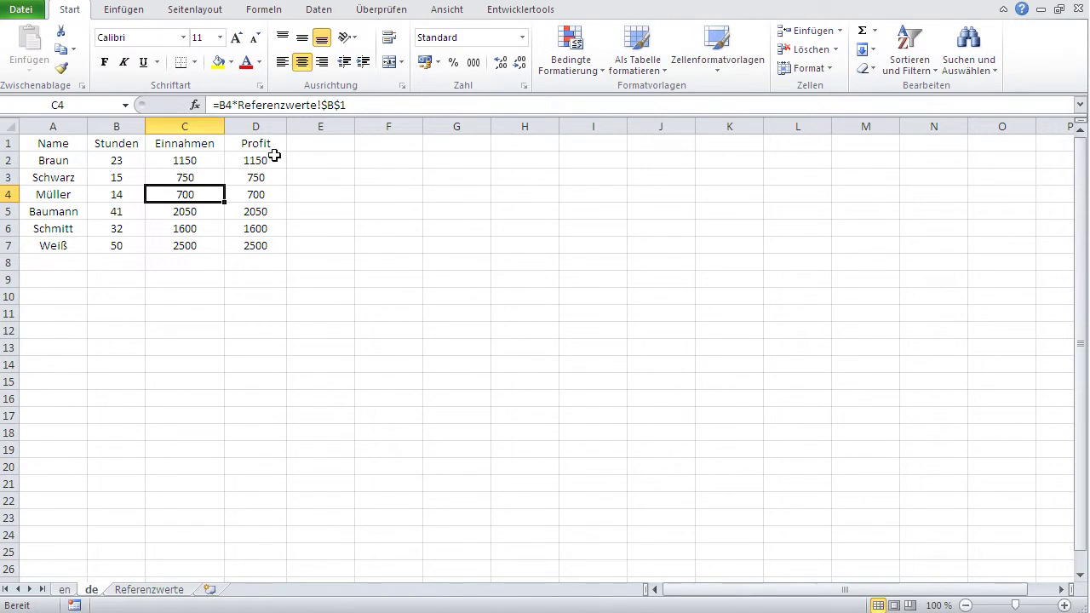
Replace D2's formula with =C2-Referenzwerte!$B$2, giving a Profit of 590.
left_click(253, 157)
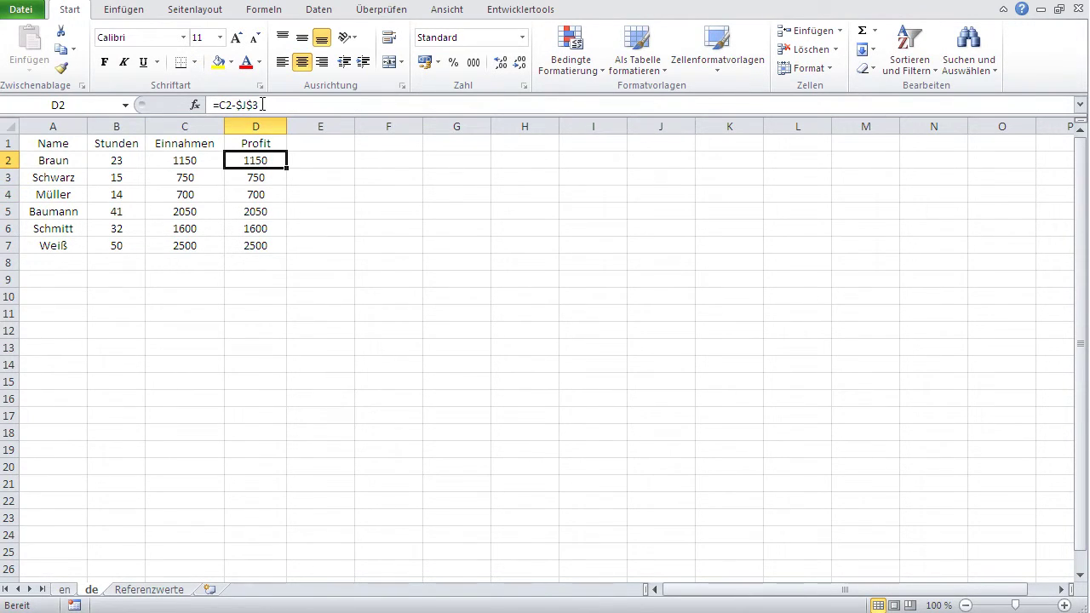
left_click_drag(263, 104, 211, 104)
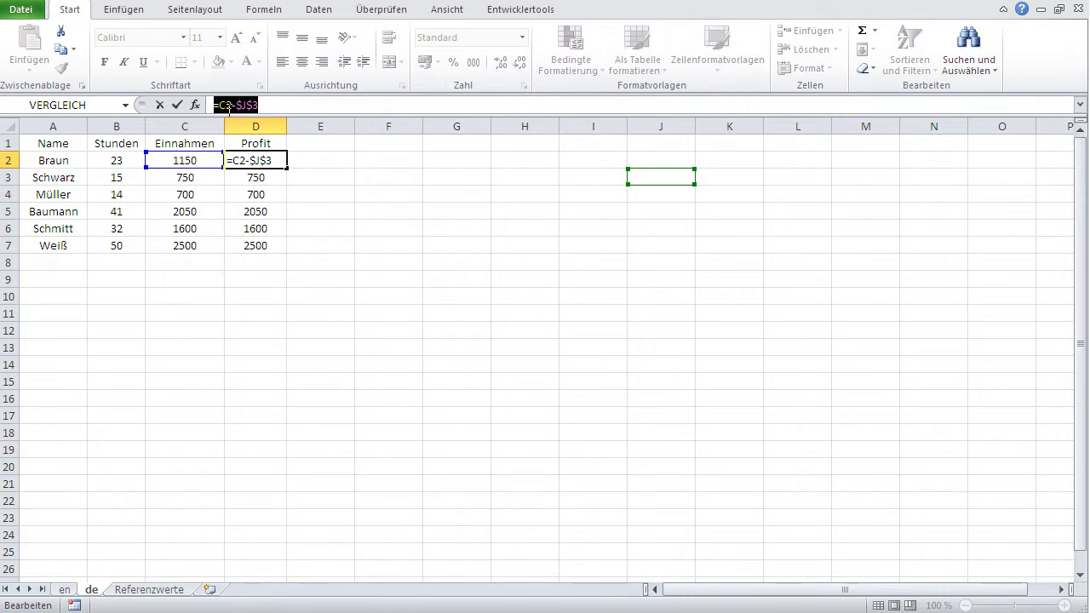
type("=")
left_click(185, 157)
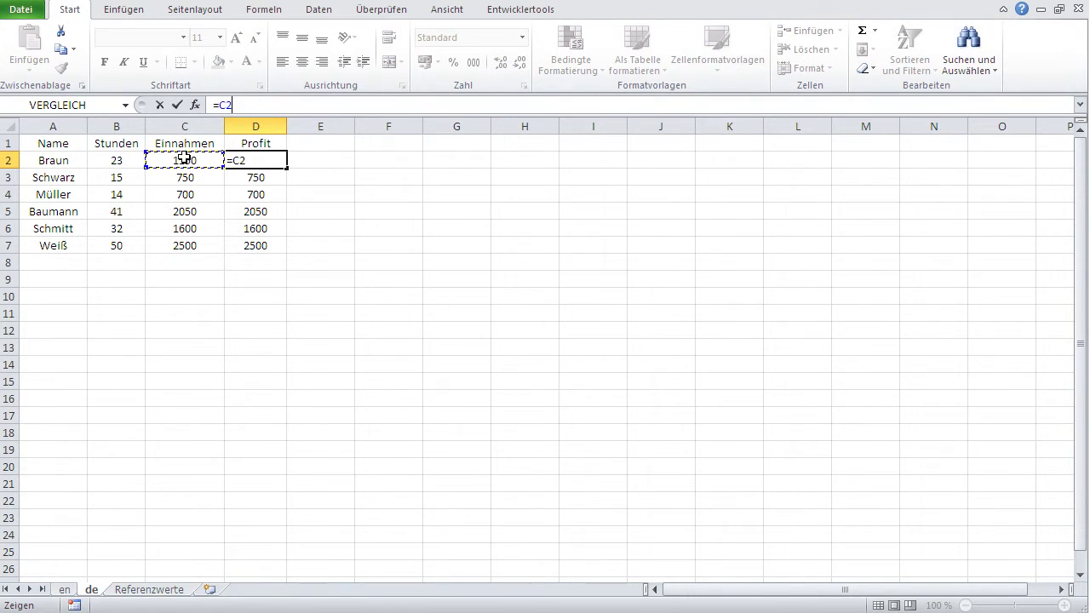
type("-")
left_click(171, 591)
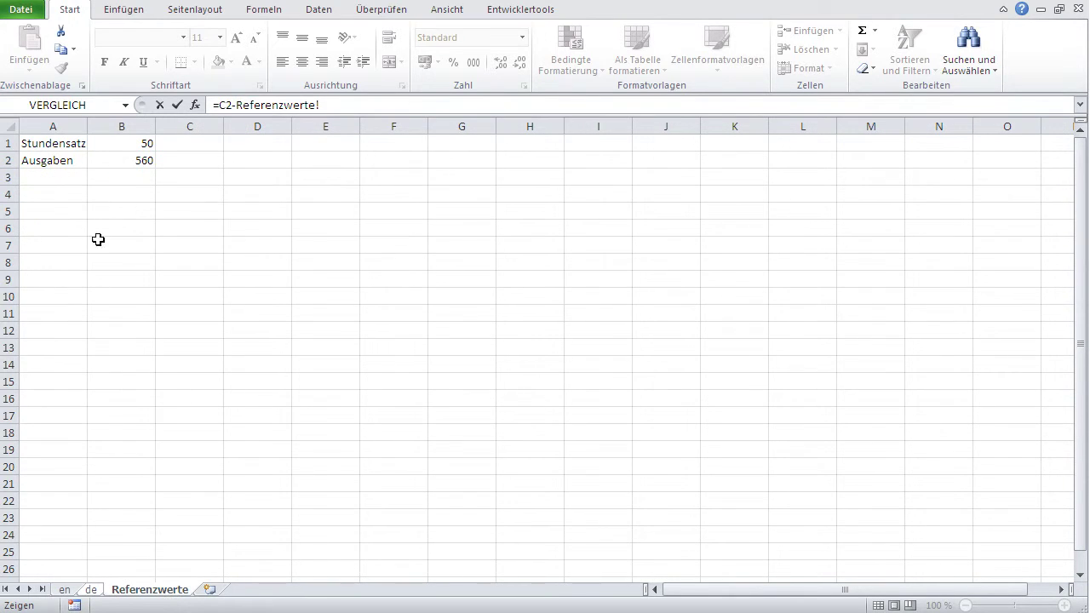
left_click(134, 161)
key("F4")
key("Return")
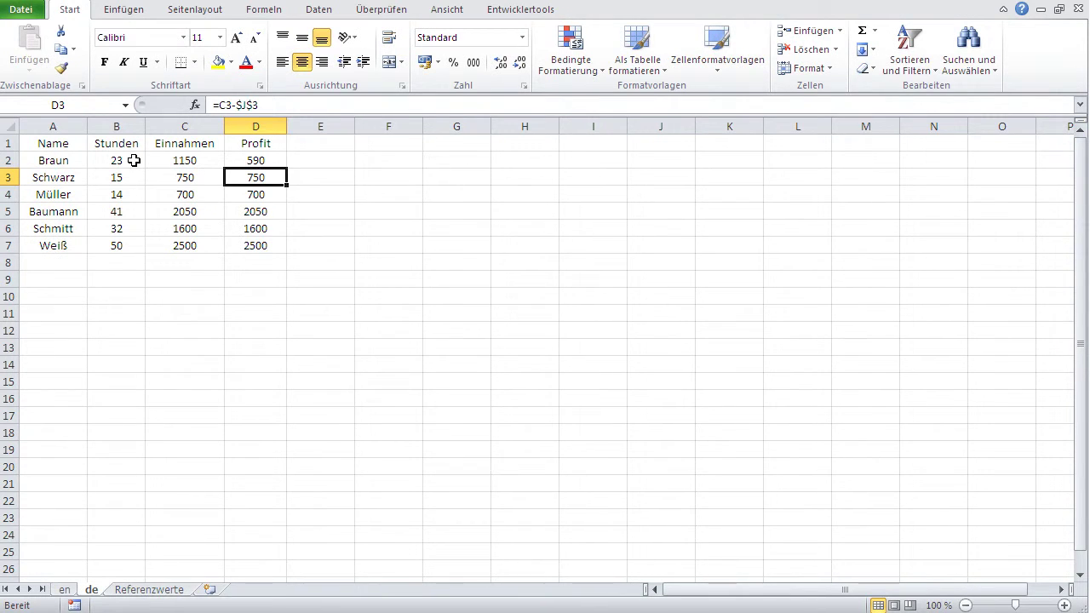
Compare the D2 and C2 formulas to verify the absolute Referenzwerte!$B$2 reference.
left_click(243, 159)
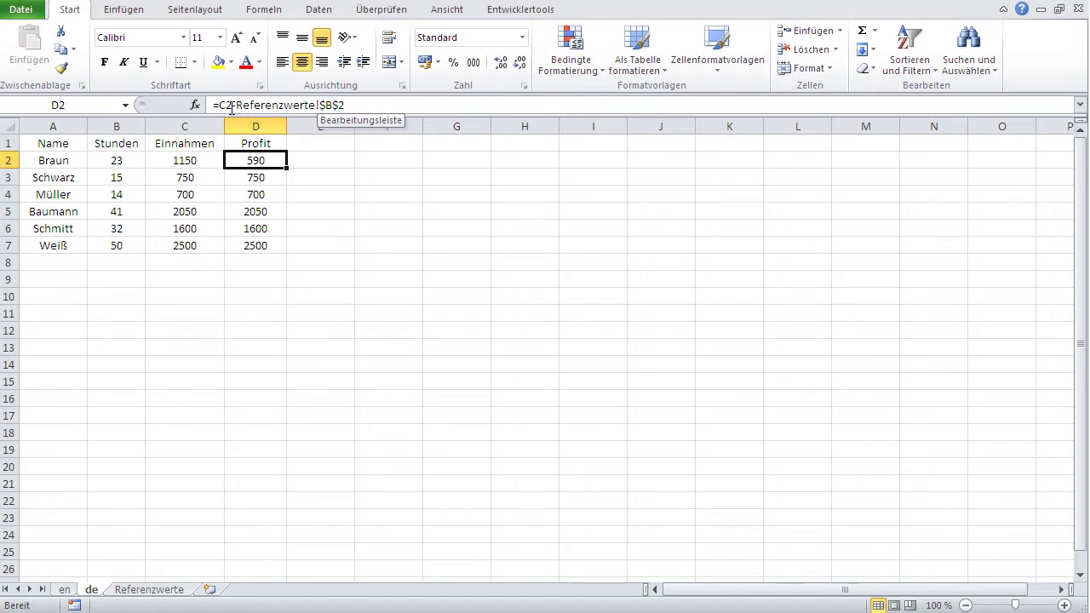
left_click(177, 160)
left_click(266, 165)
left_click_drag(345, 105, 235, 104)
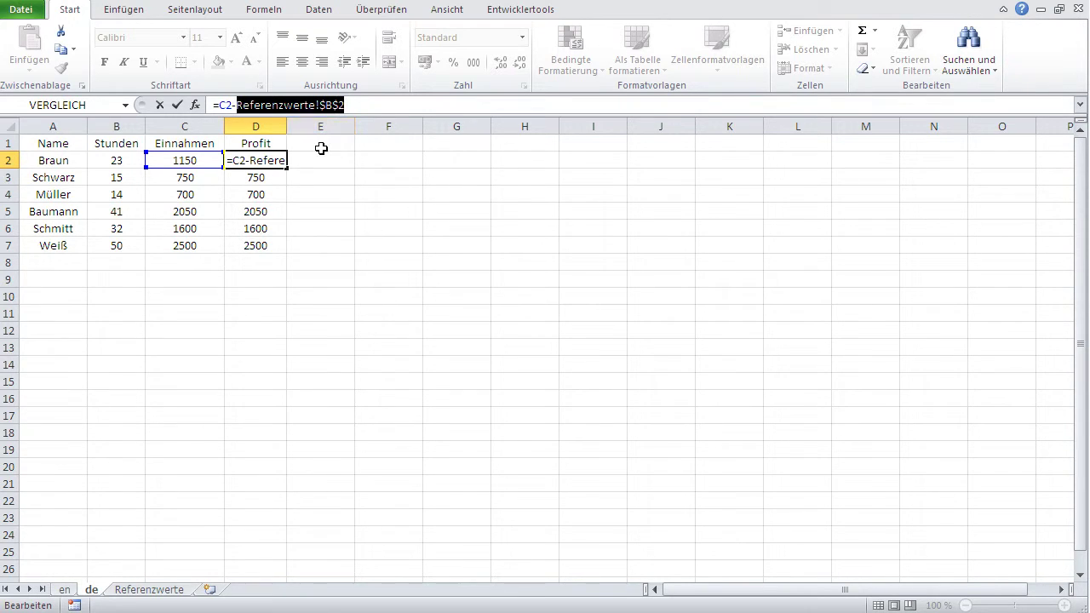
key("Return")
left_click(259, 161)
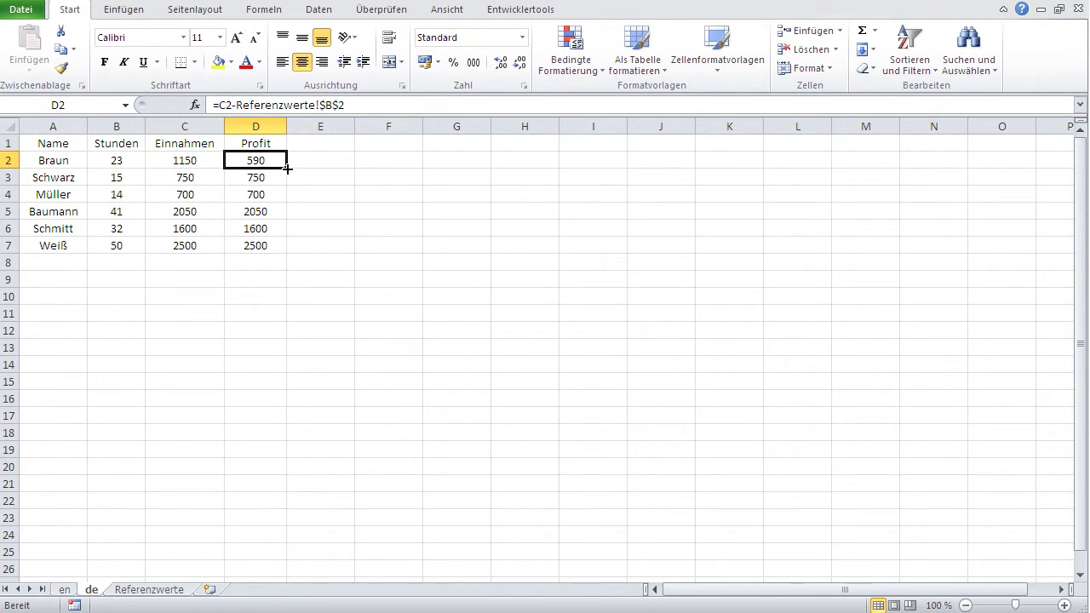
Fill D2's formula down to D7, giving Profit 190, 140, 1490, 1040 and 1940 below 590.
left_click_drag(287, 168, 287, 263)
left_click(280, 290)
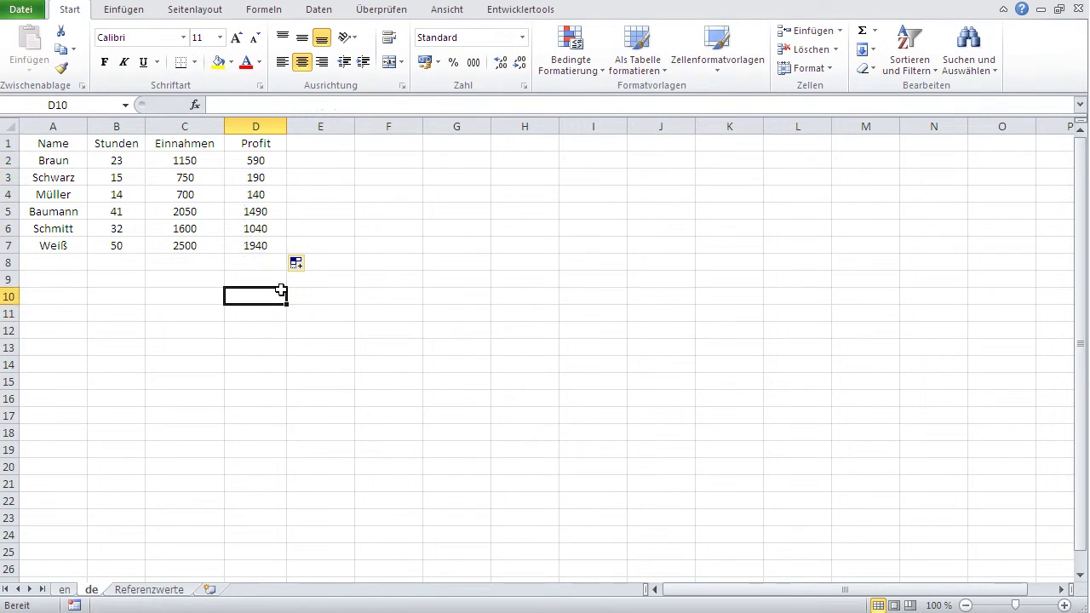
left_click(151, 589)
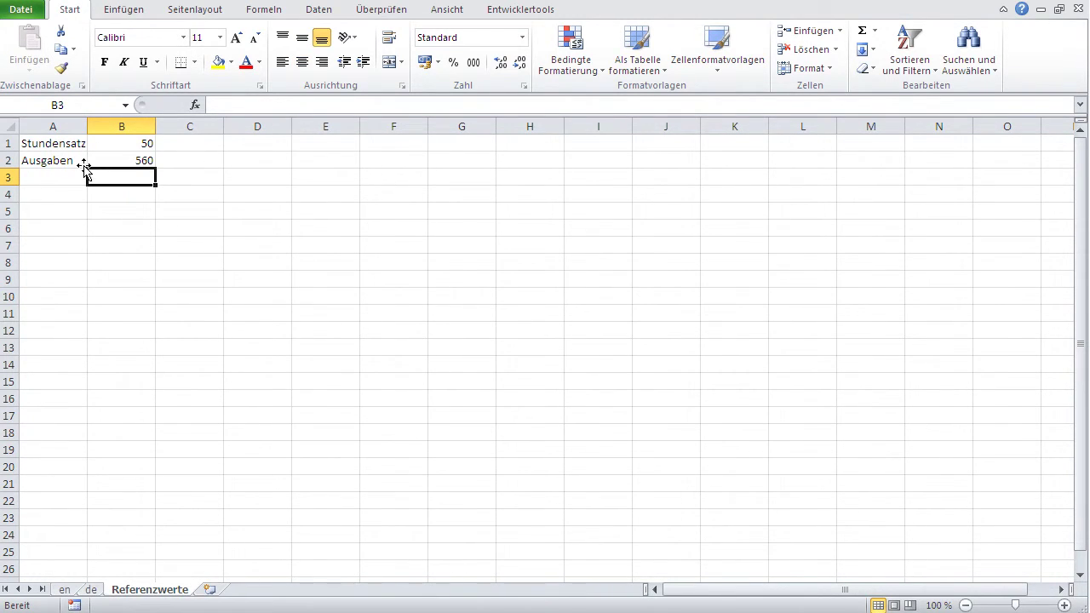
left_click(91, 589)
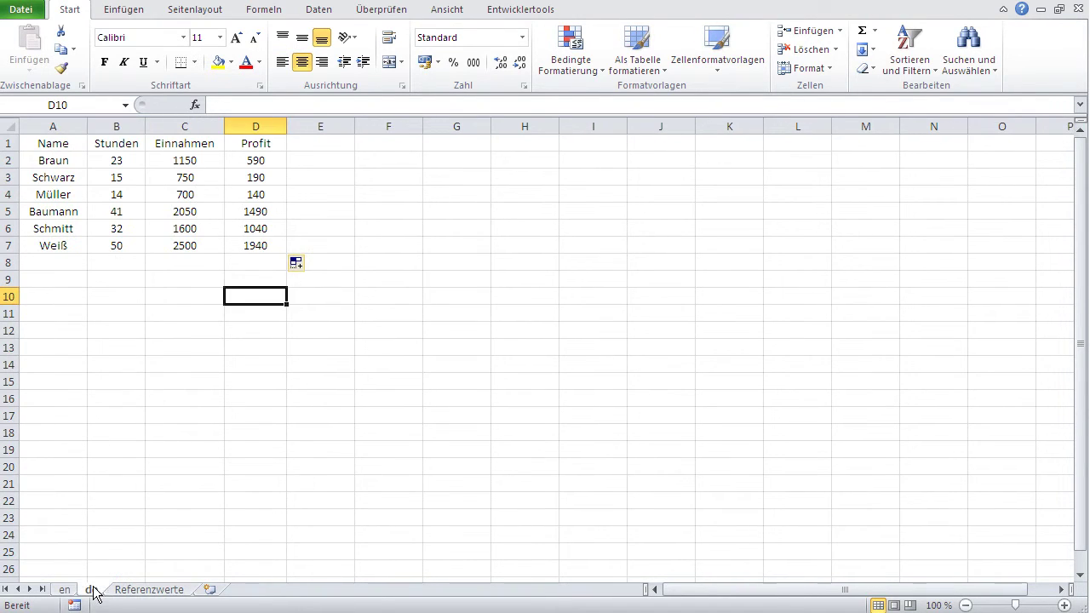
Check D2's formula against the Referenzwerte values, leaving Referenzwerte!$B$2 unchanged.
left_click(255, 160)
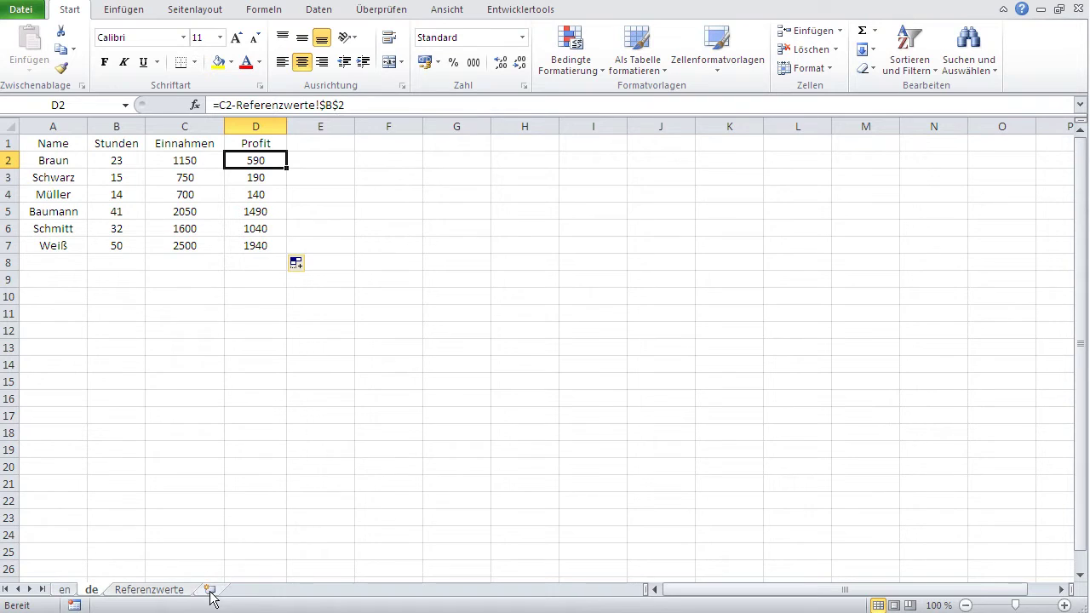
left_click(158, 591)
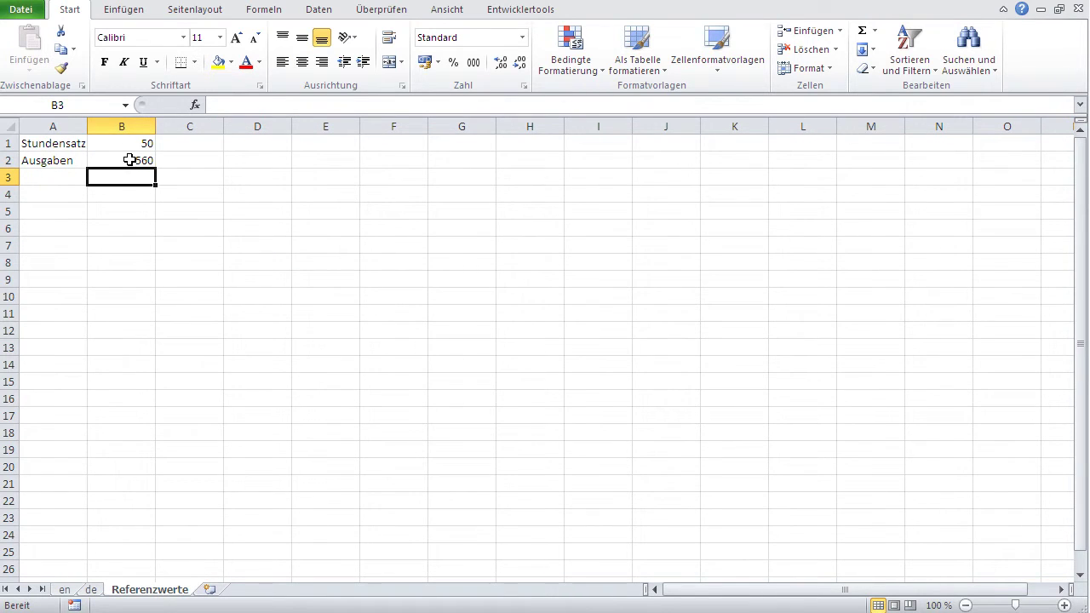
left_click(92, 590)
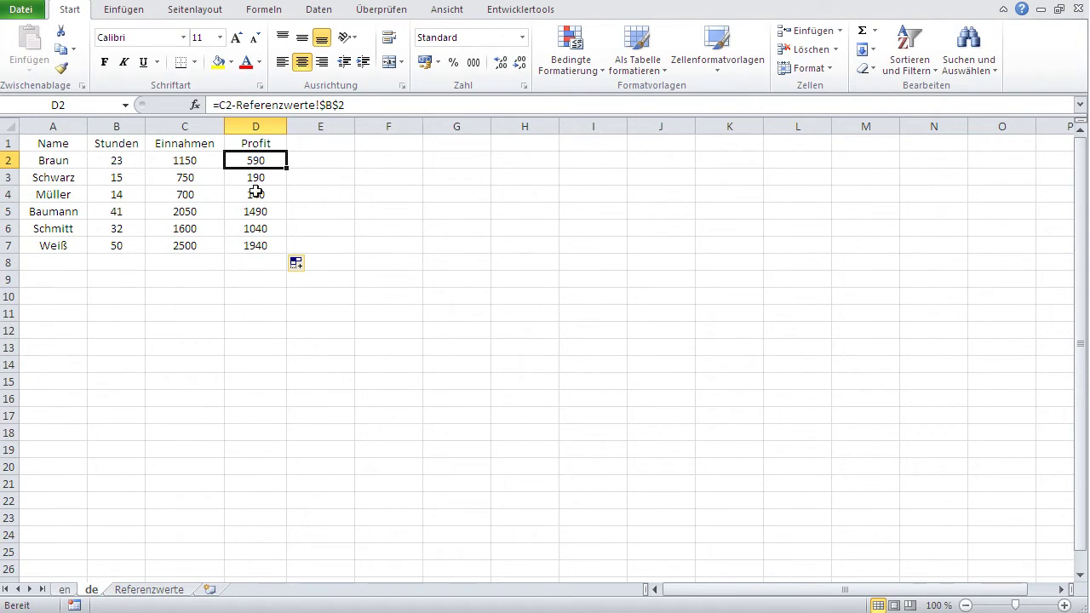
left_click(353, 104)
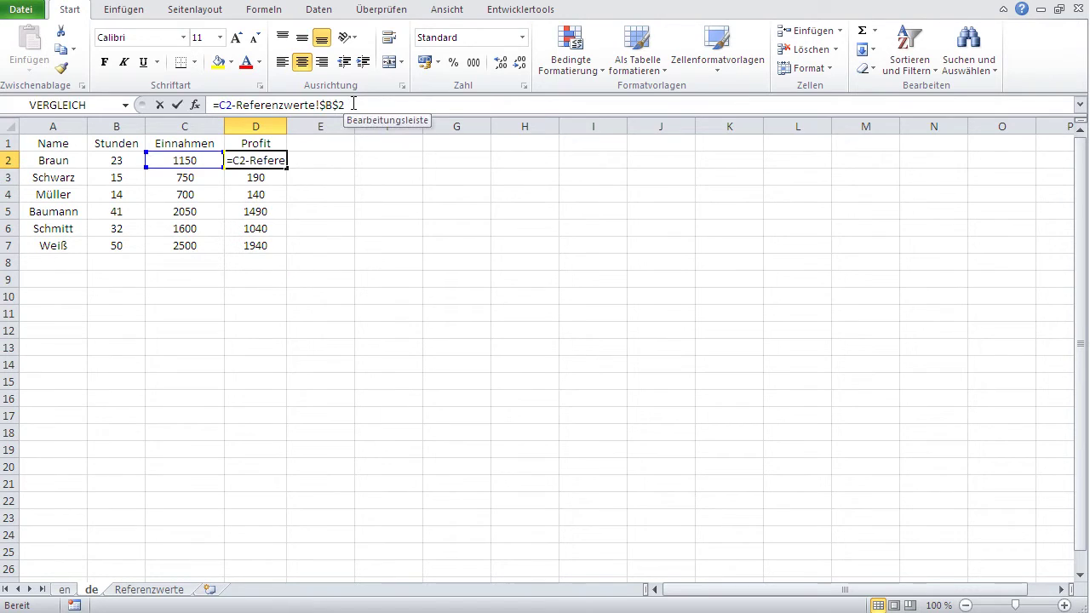
left_click_drag(353, 104, 235, 104)
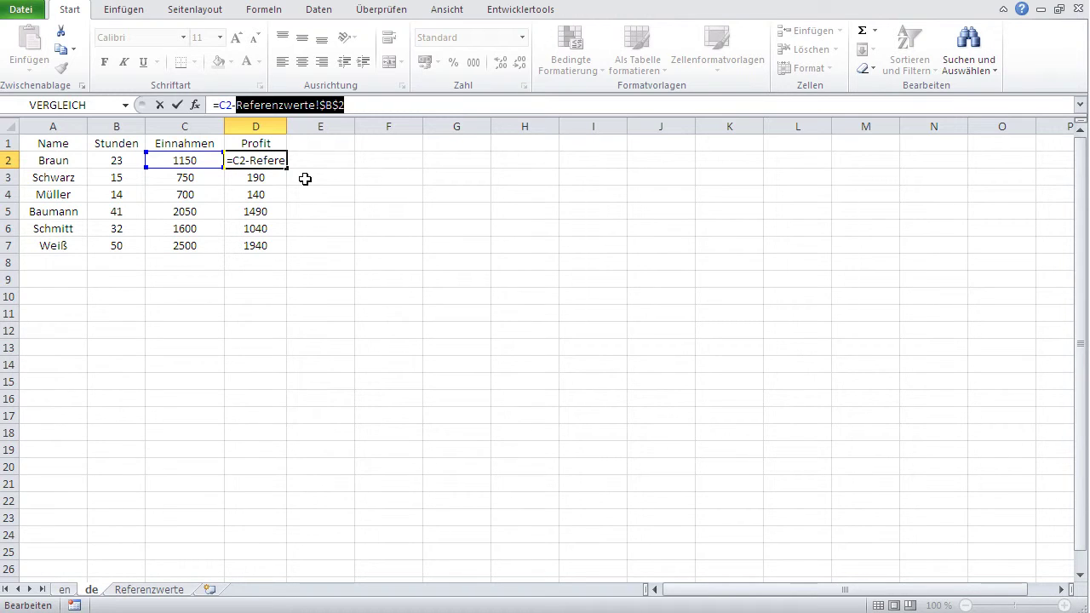
key("ctrl+Return")
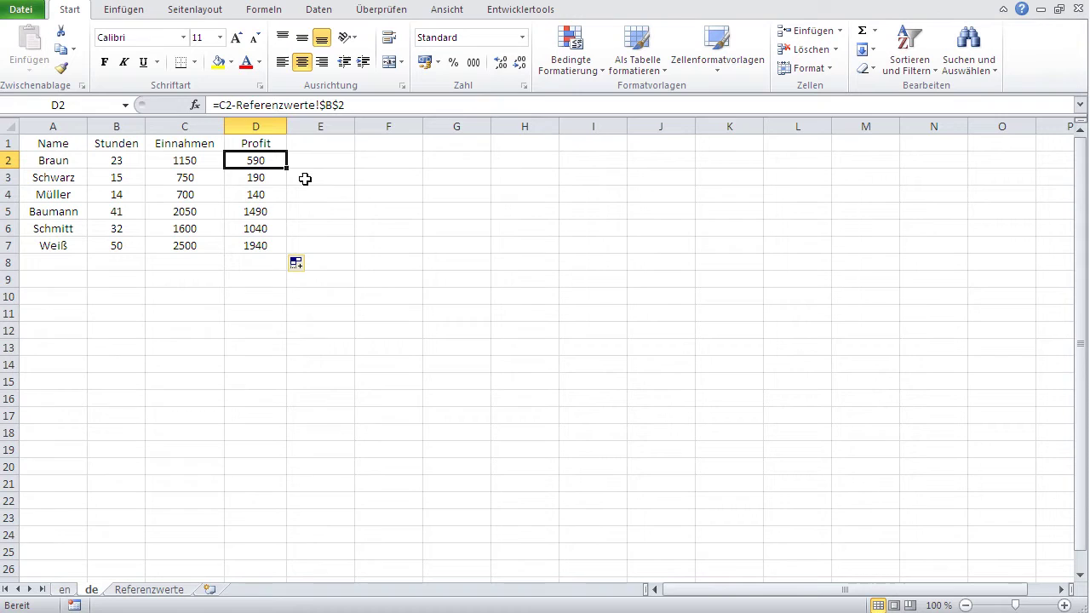